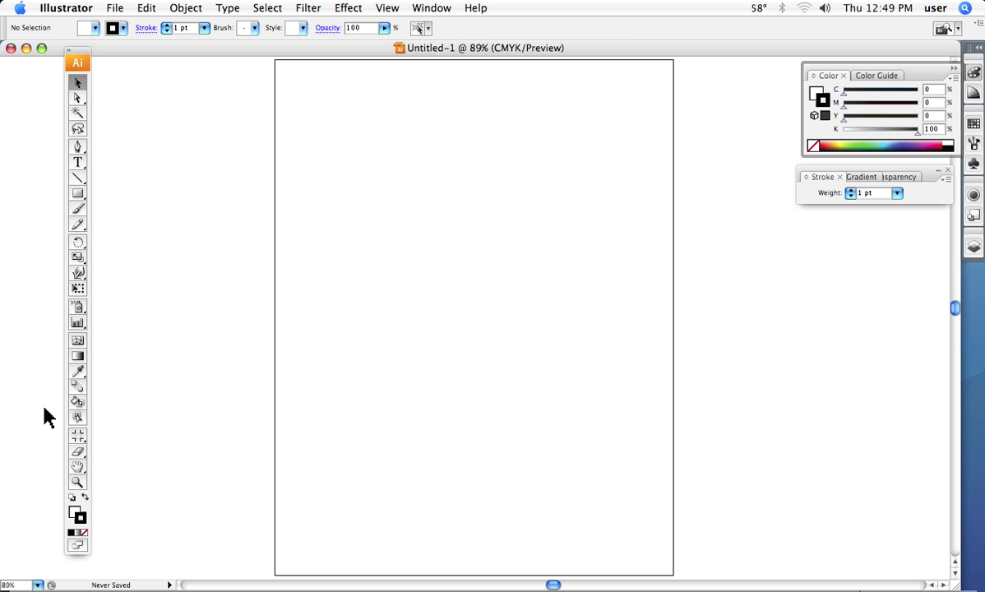
Choose the Ellipse tool from the shape tools flyout
click(77, 201)
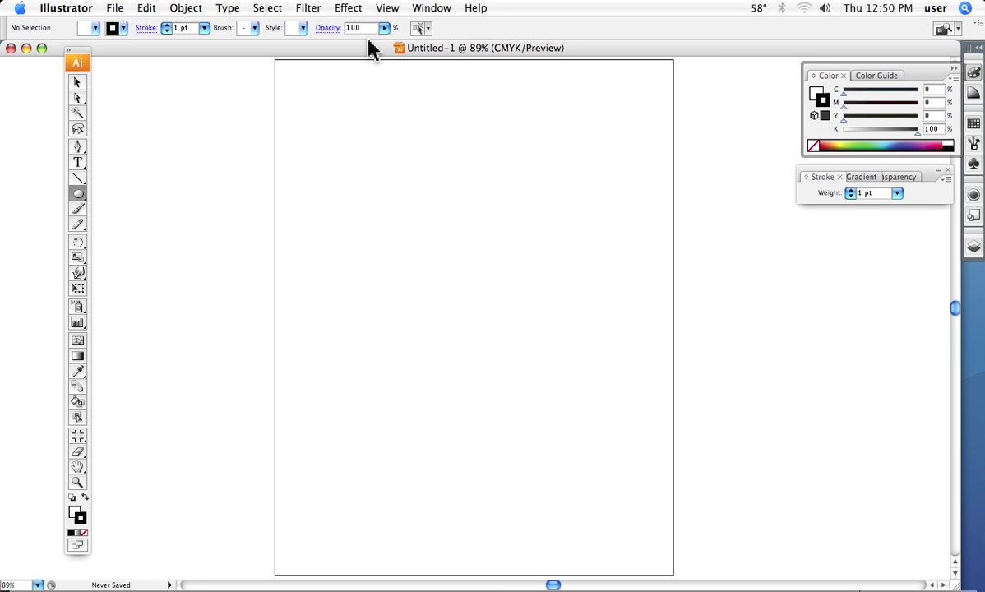
Turn on View > Show Rulers for the Untitled-1 document
click(387, 10)
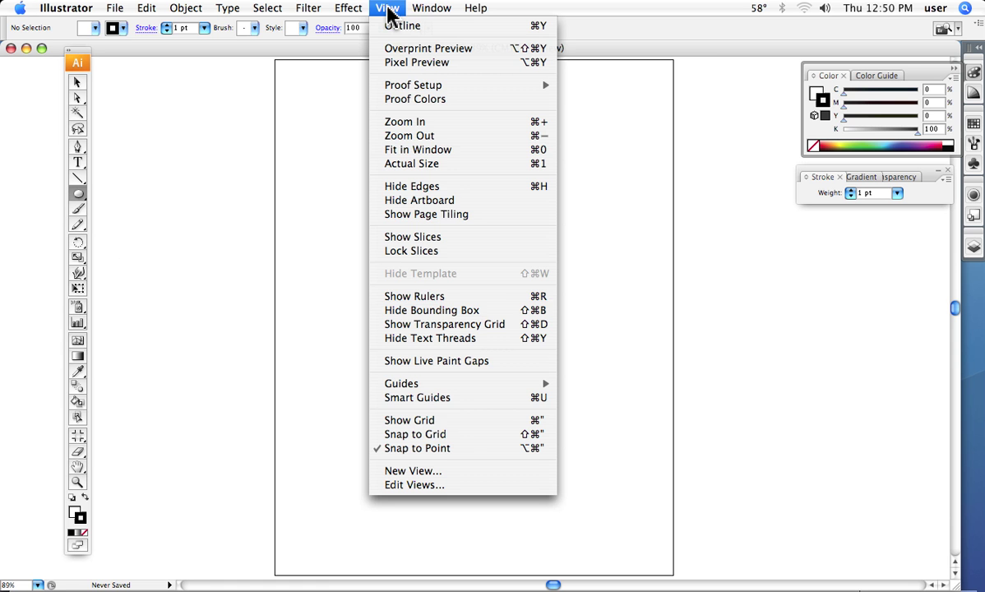
click(412, 298)
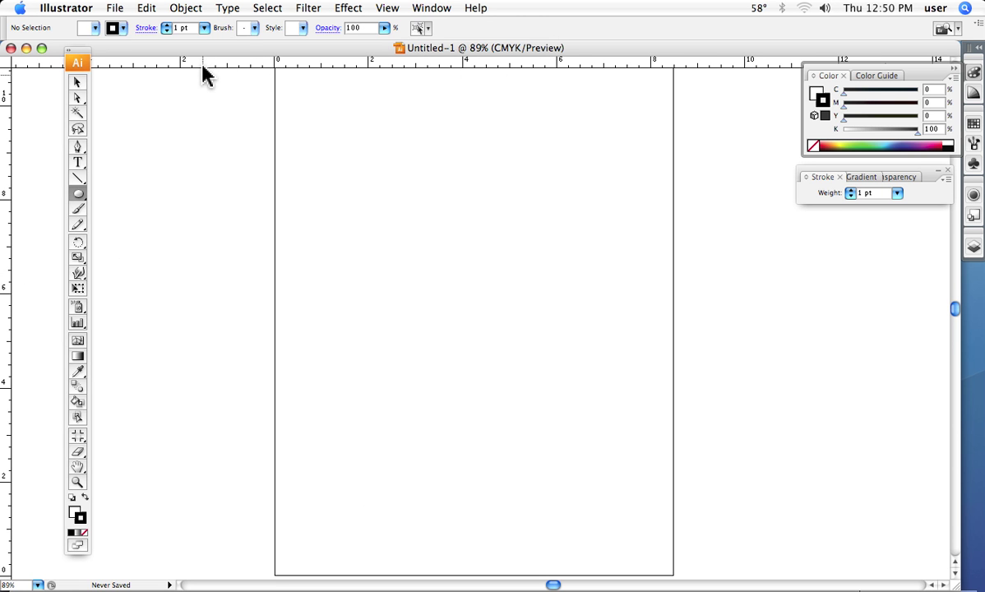
Drag one guide from the top ruler and one from the left ruler to cross mid-artboard
drag(203, 64, 222, 324)
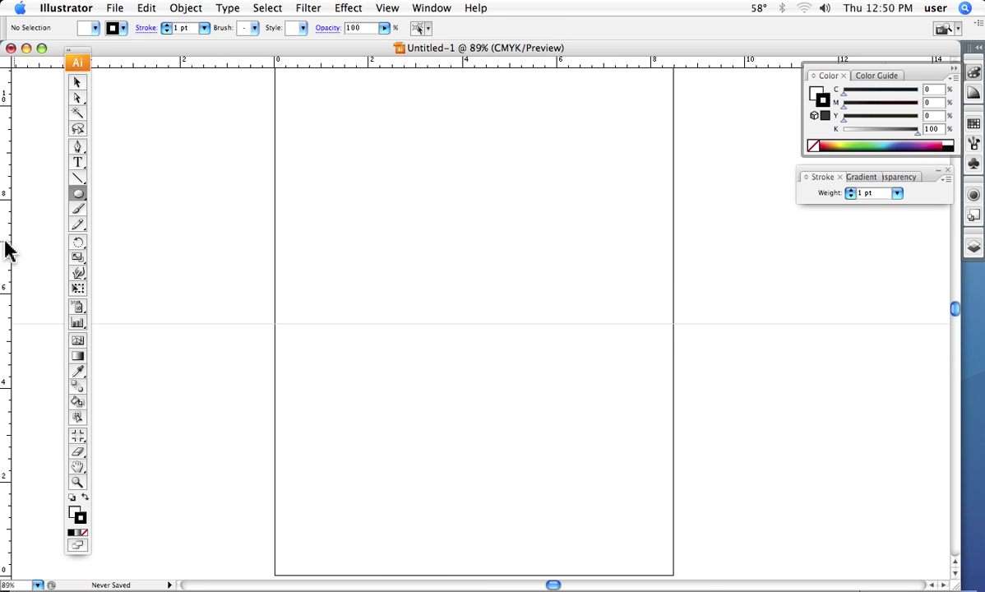
drag(7, 250, 474, 216)
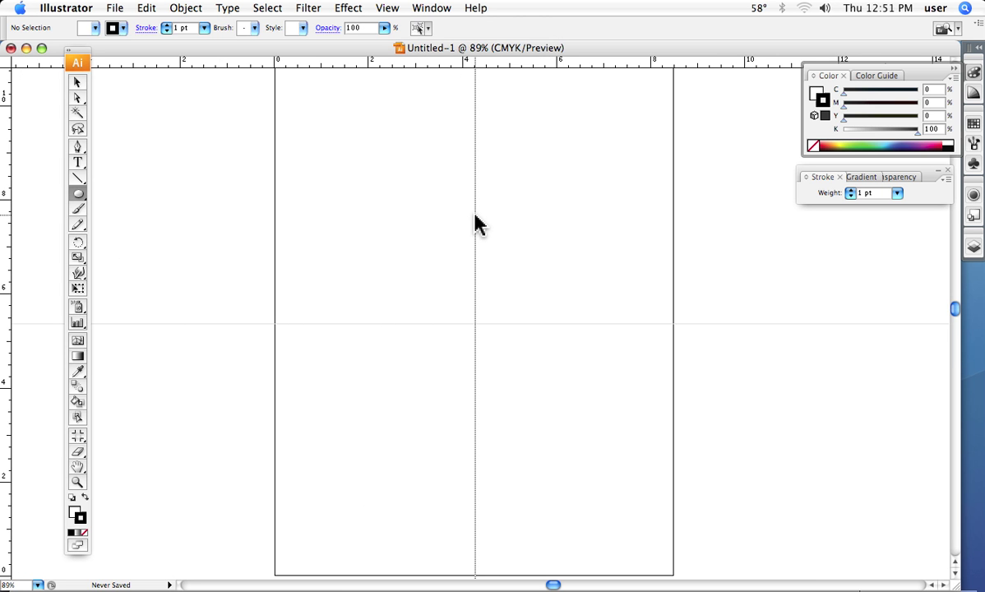
drag(476, 217, 476, 219)
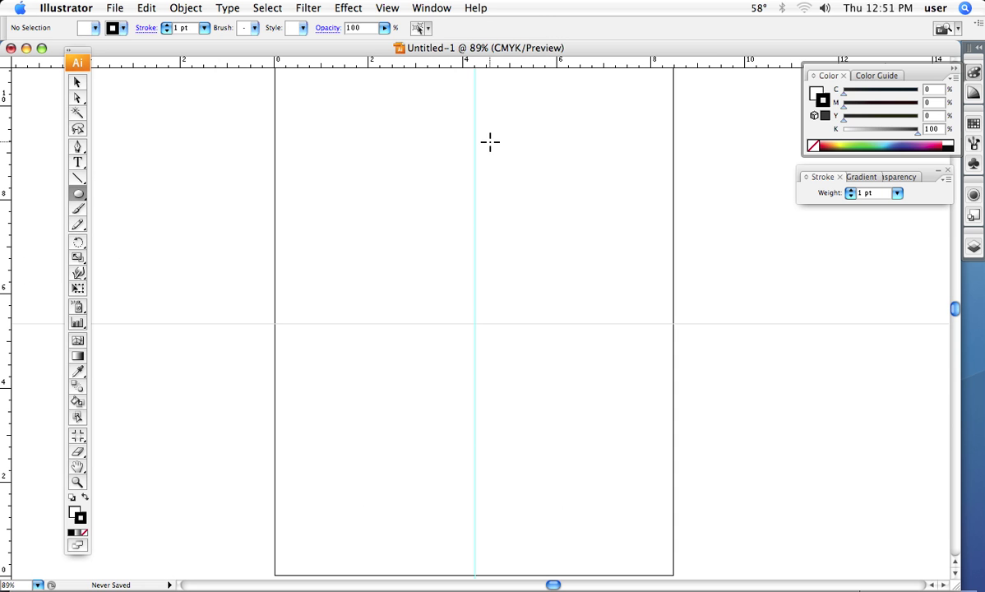
Unlock the guides by unchecking View > Guides > Lock Guides
click(390, 10)
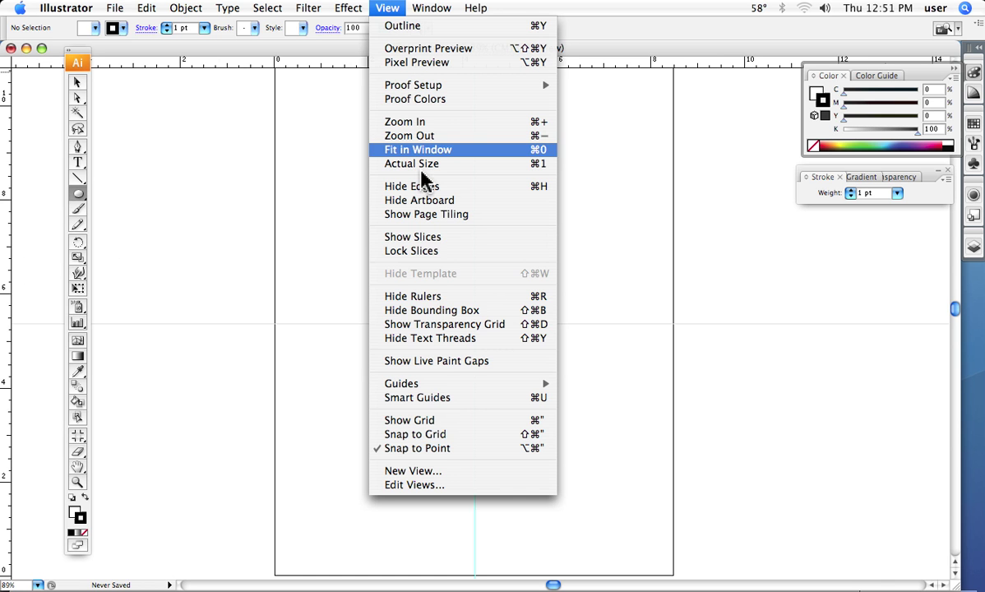
mouse_move(416, 383)
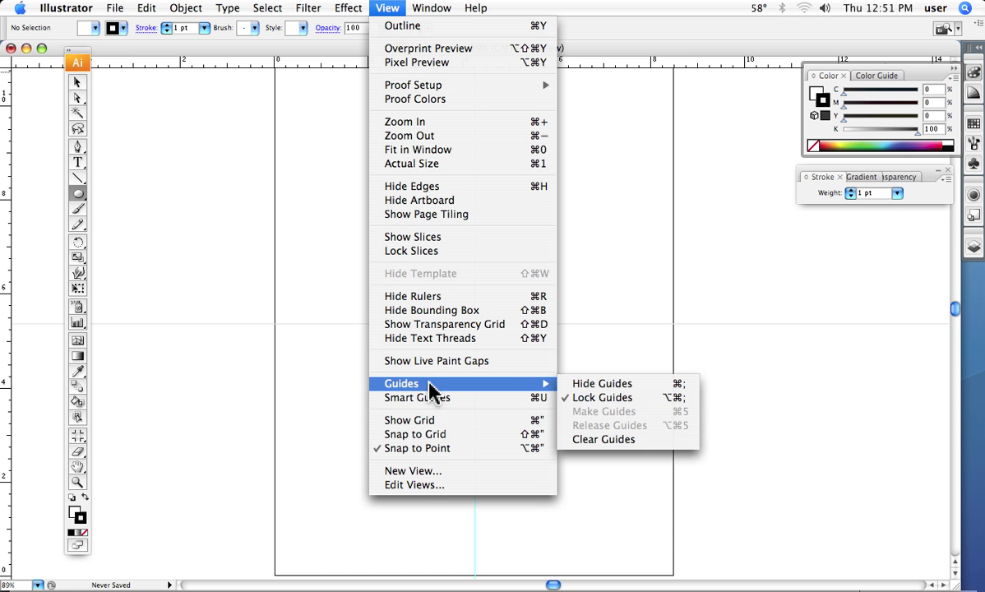
click(575, 403)
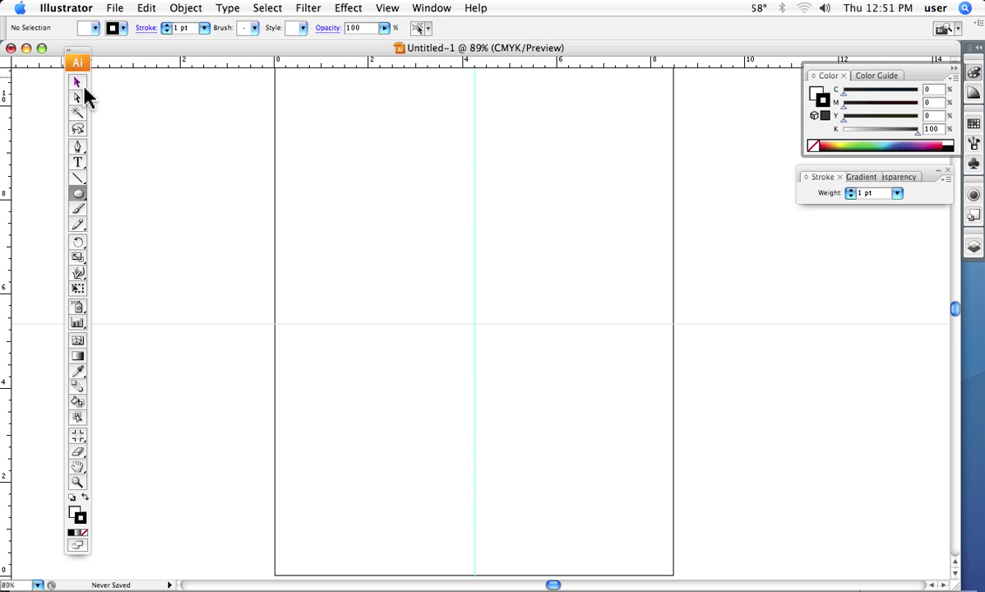
Delete the vertical guide, nudge the horizontal one, and pull a new vertical guide to X 4.2634 in
click(77, 83)
drag(444, 159, 506, 189)
key(Delete)
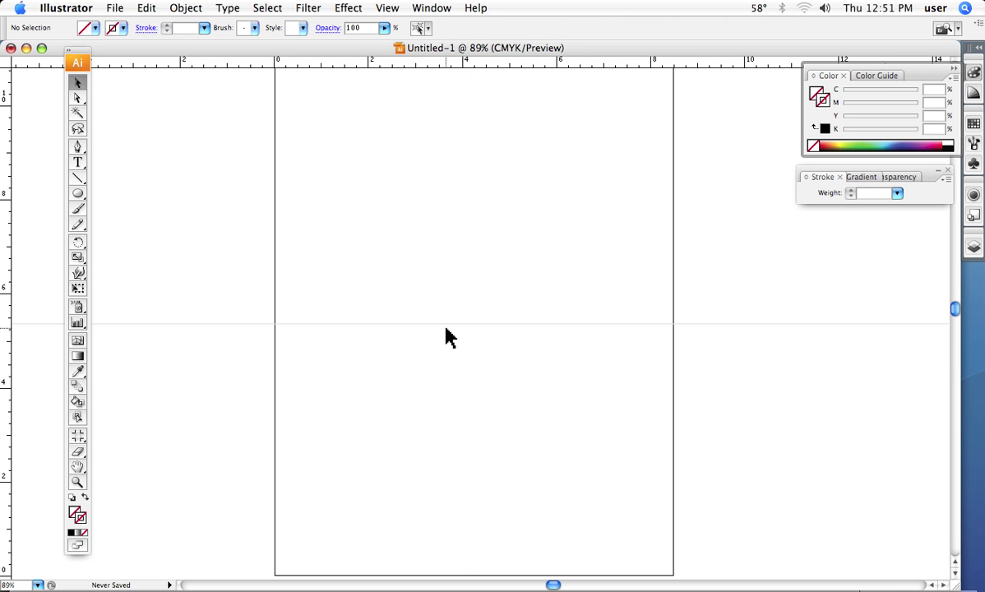
mouse_move(443, 325)
mouse_down()
mouse_move(444, 233)
mouse_move(441, 329)
mouse_up()
drag(4, 214, 476, 203)
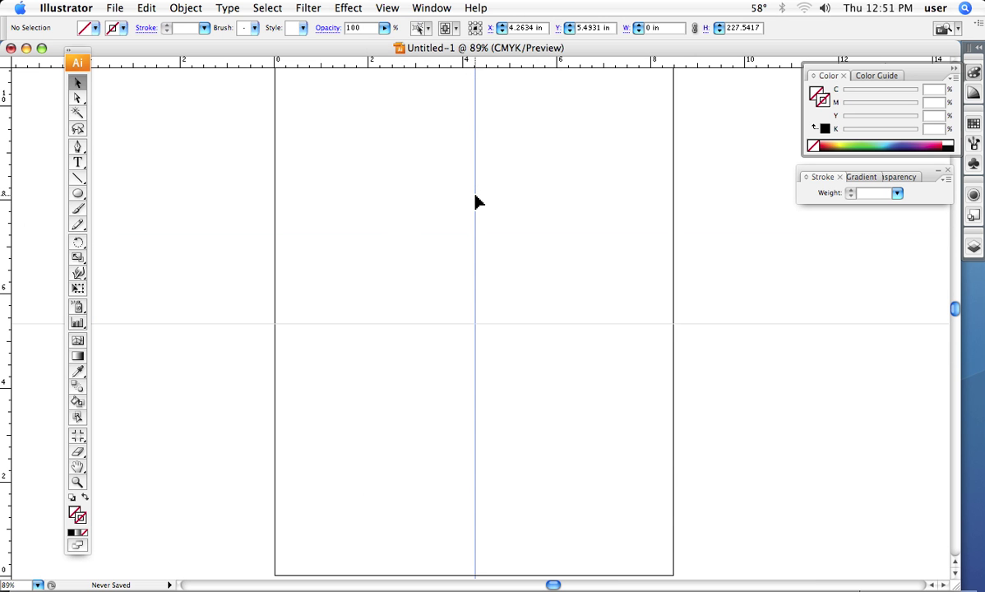
click(389, 10)
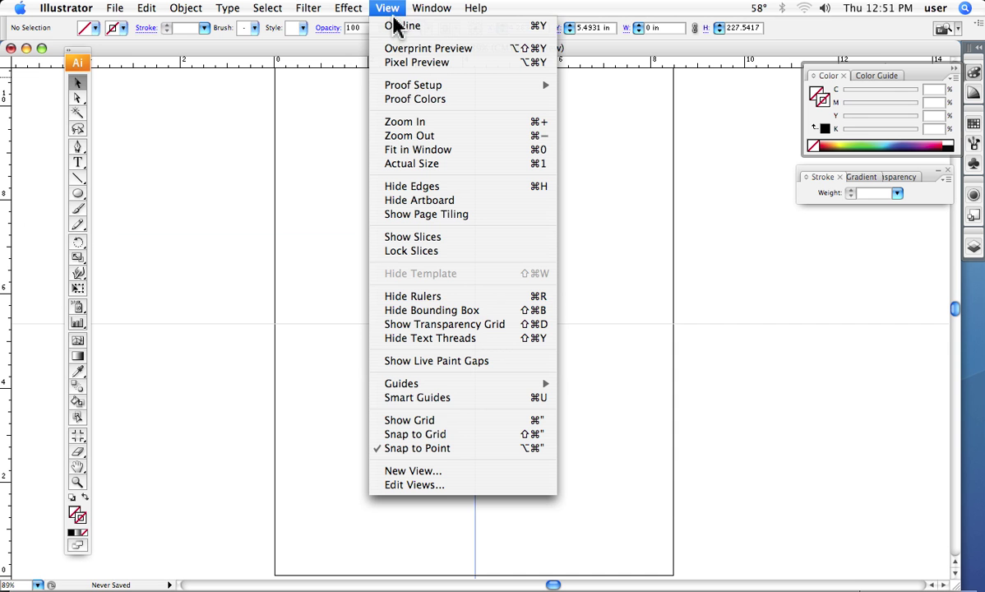
click(417, 425)
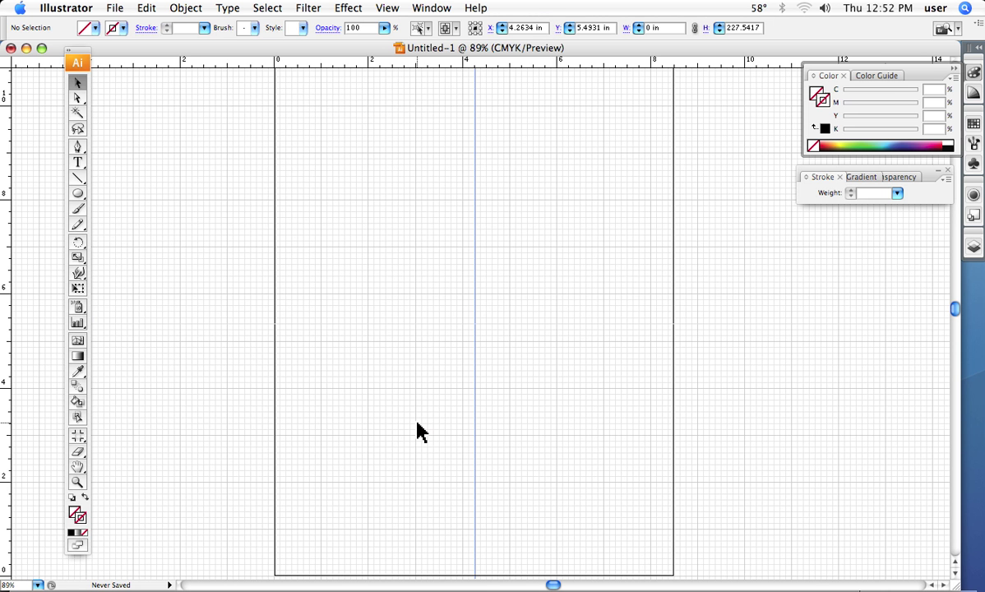
key(super+apostrophe)
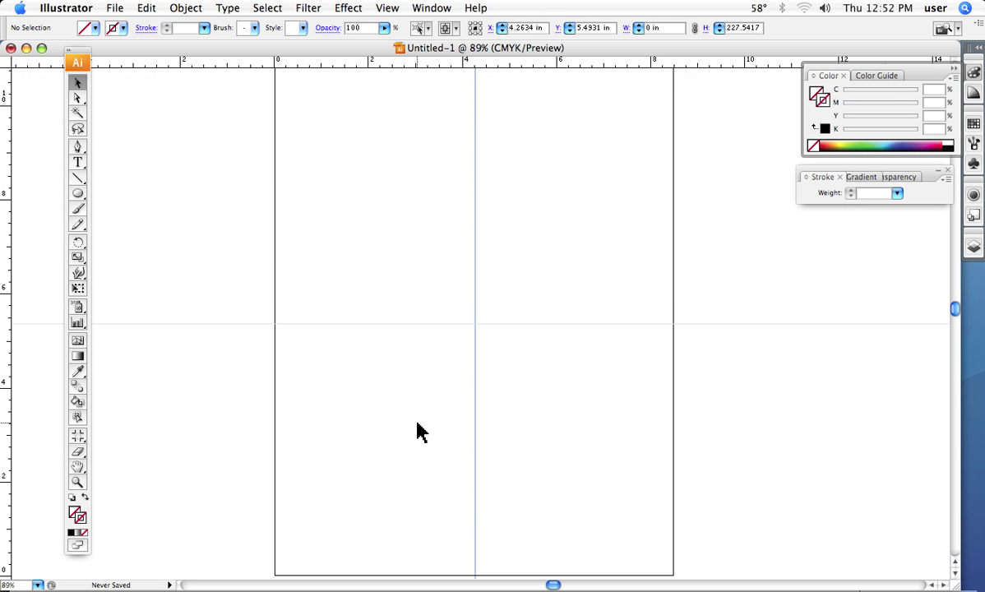
Draw a 6.3358 × 8.0524 in ellipse from the guide intersection and fill it crimson red
click(77, 194)
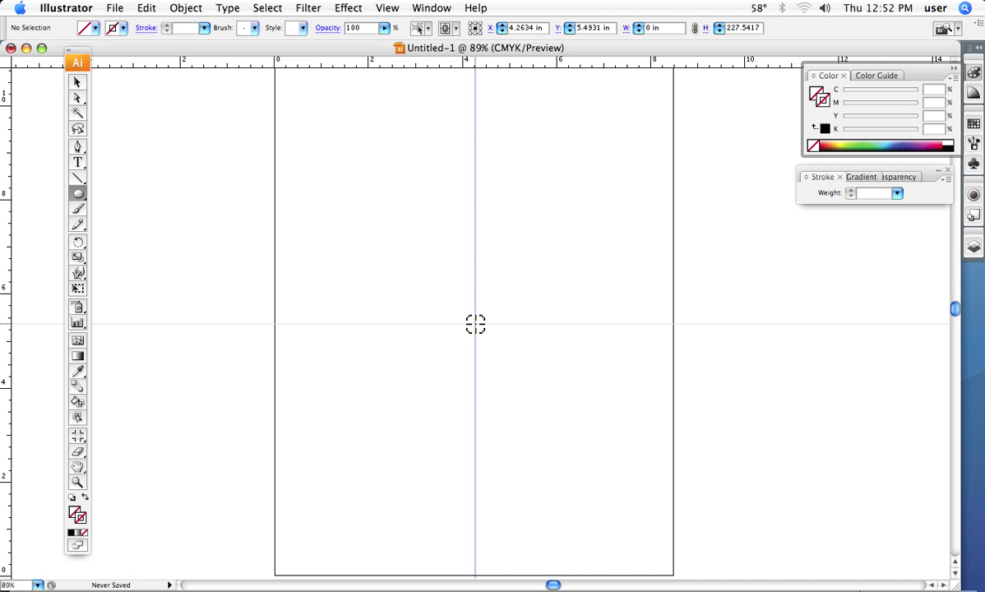
drag(475, 324, 325, 134)
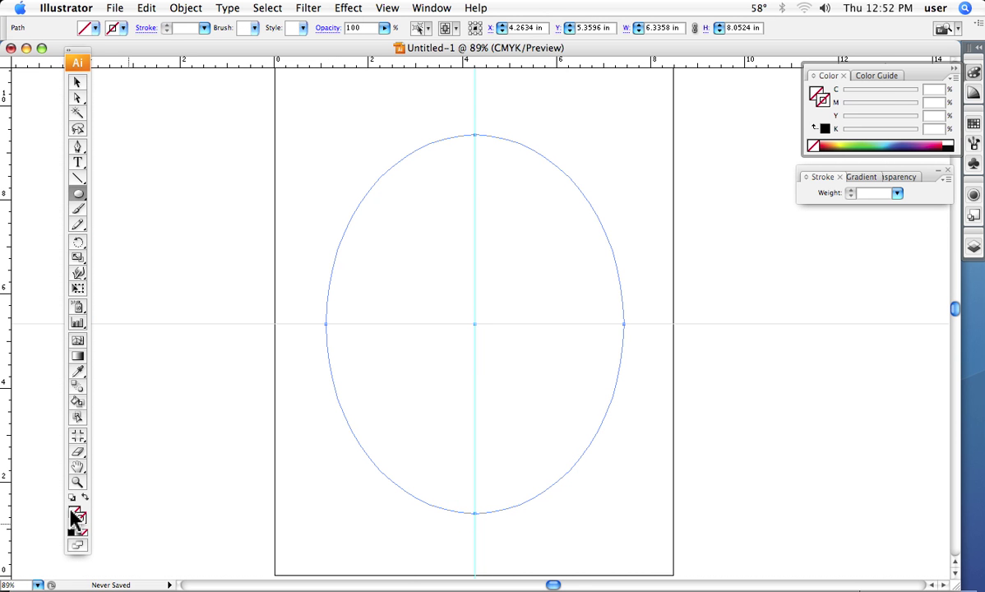
click(939, 144)
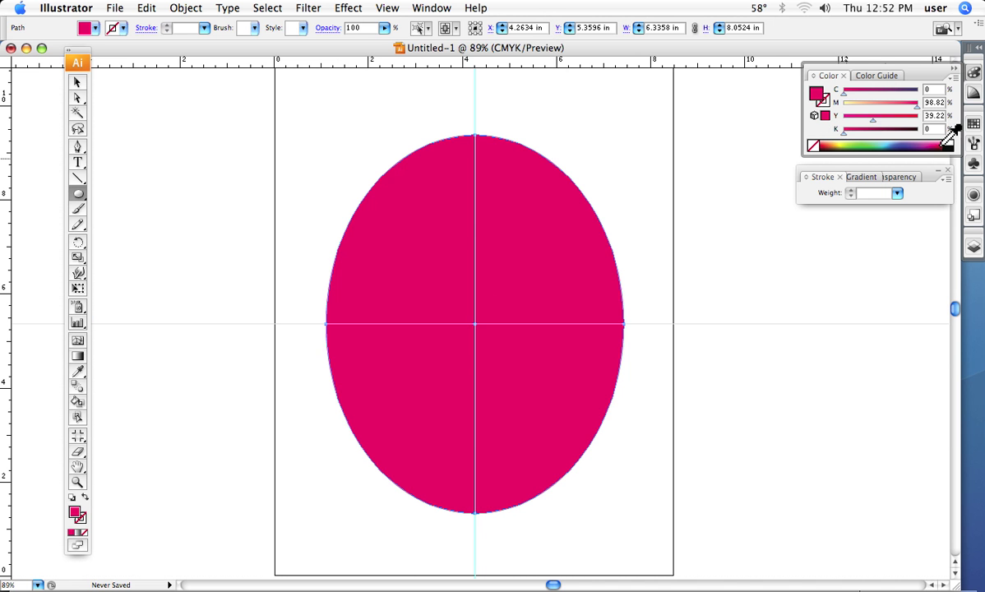
click(940, 146)
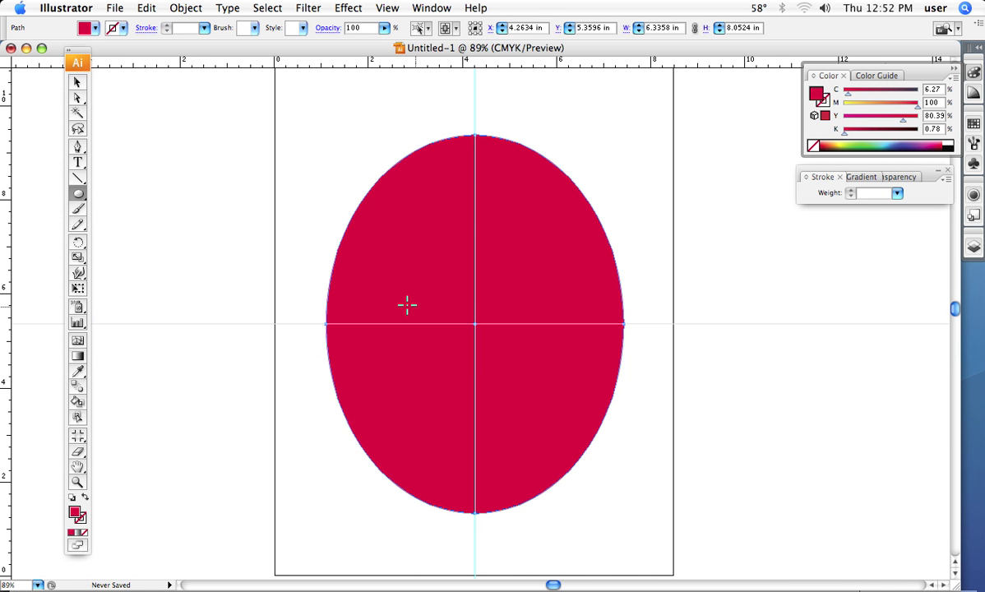
Give the ellipse a black stroke with a 6 pt weight
click(82, 518)
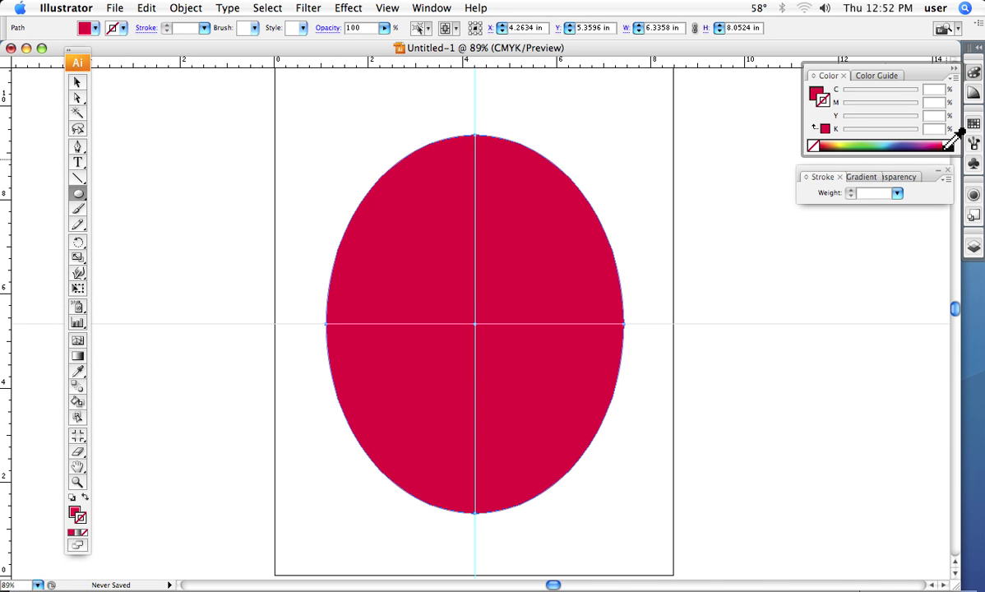
click(897, 128)
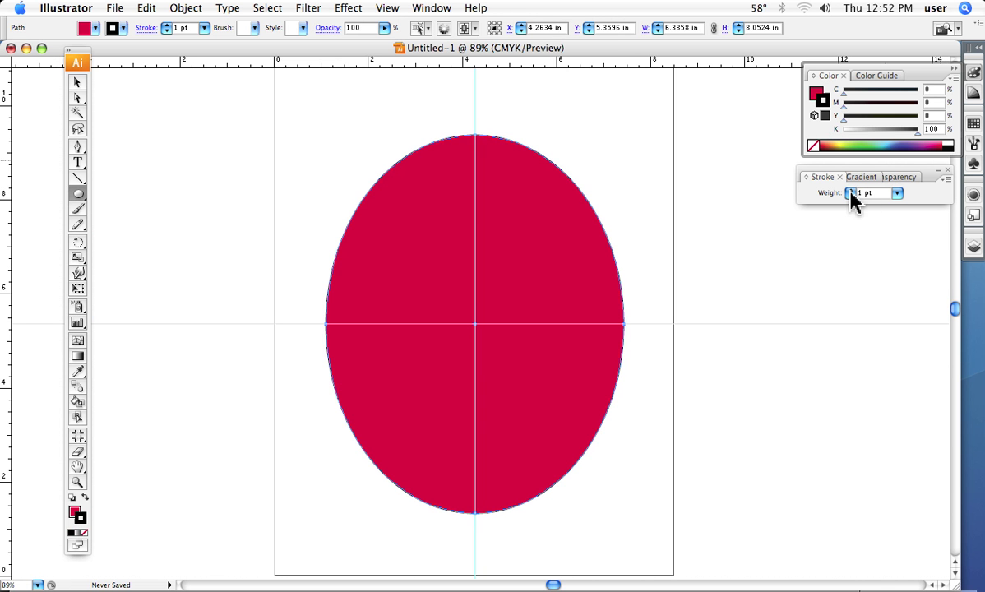
click(851, 190)
click(852, 190)
click(851, 190)
click(851, 189)
click(851, 190)
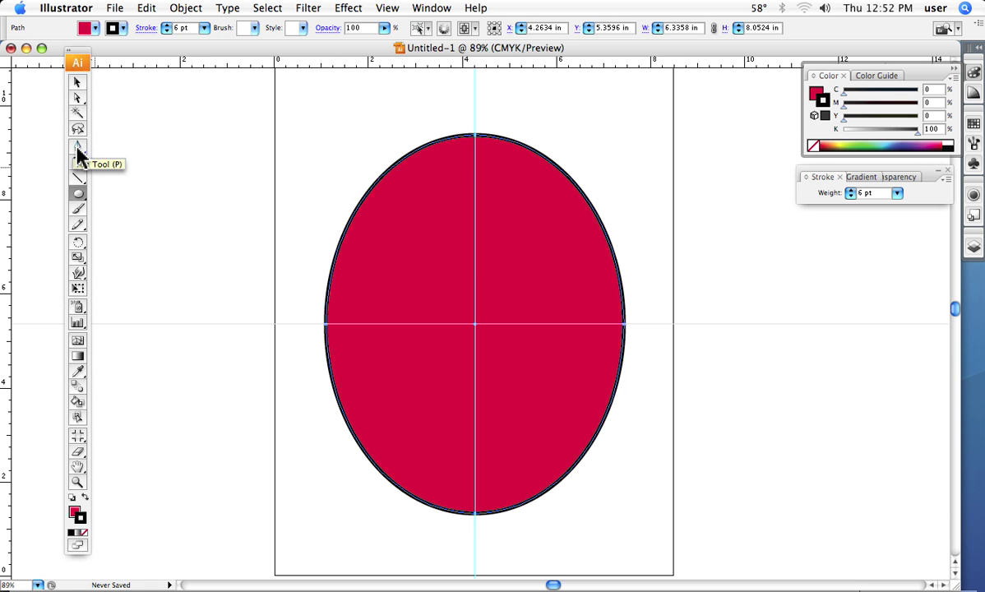
Use Convert Anchor Point to make the ellipse's bottom anchor a sharp corner
drag(77, 149, 107, 199)
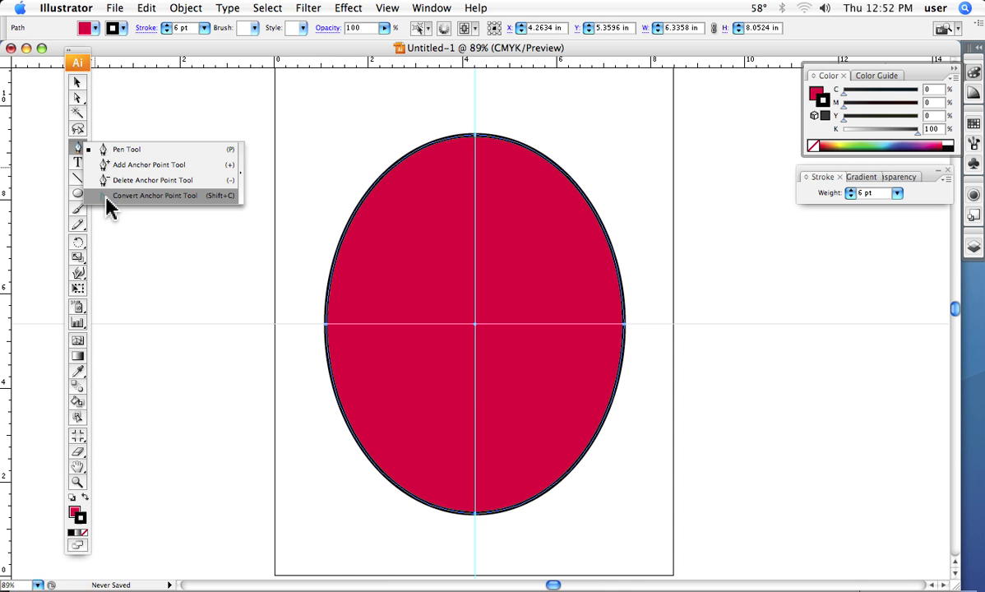
click(107, 197)
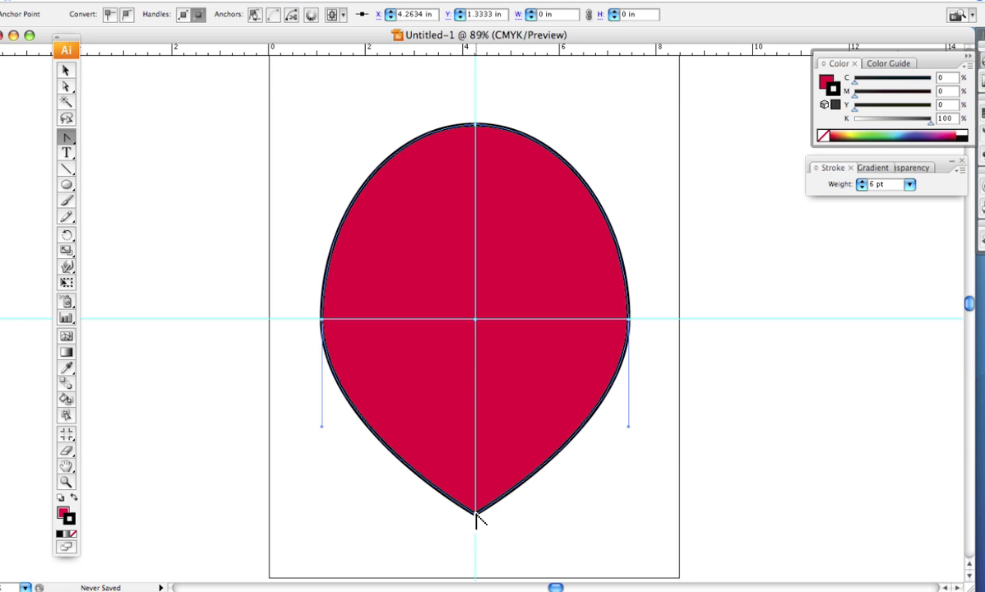
click(477, 513)
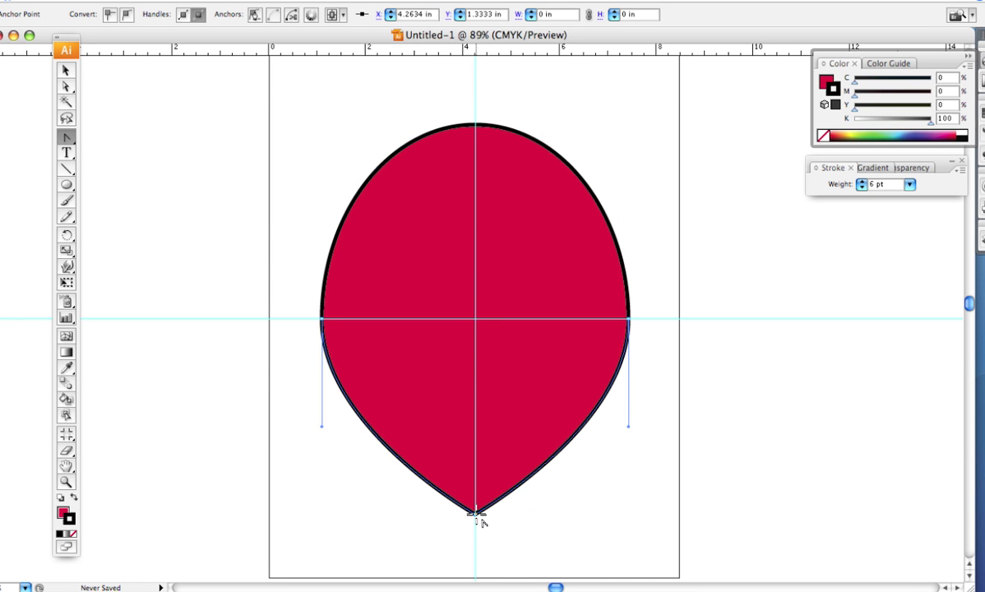
mouse_move(477, 515)
mouse_down()
mouse_move(523, 512)
mouse_move(543, 497)
mouse_move(502, 474)
mouse_move(403, 518)
mouse_move(362, 515)
mouse_up()
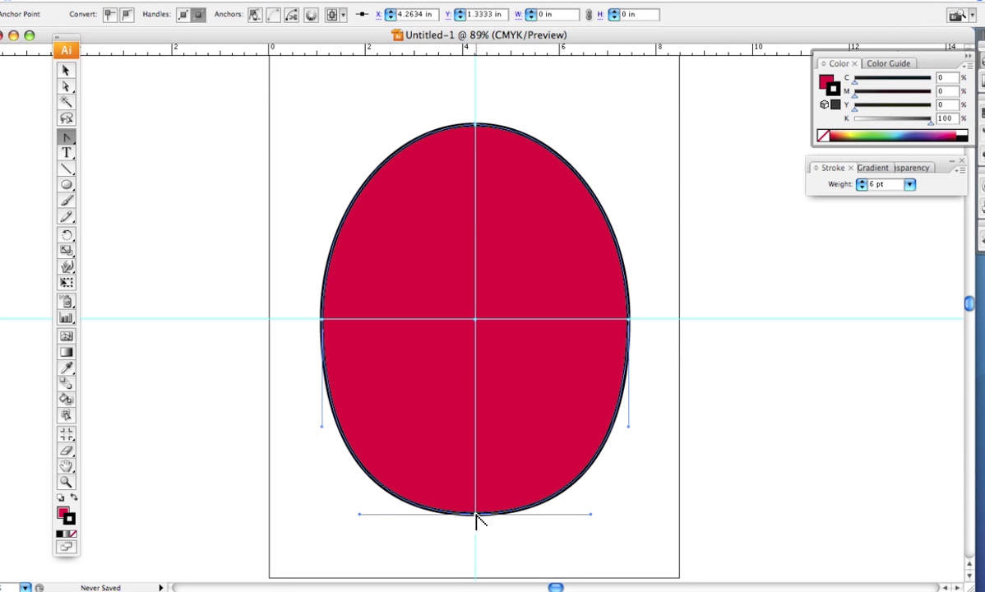
click(477, 514)
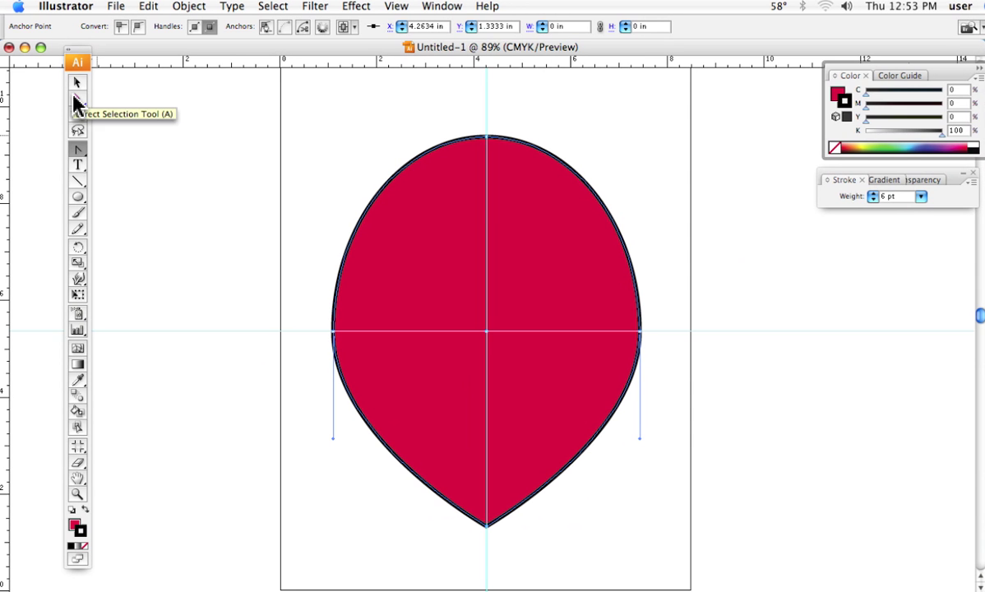
Drag the top anchor's left handle up-left, reshaping the drop to 6.4509 × 8.3855 in
click(78, 104)
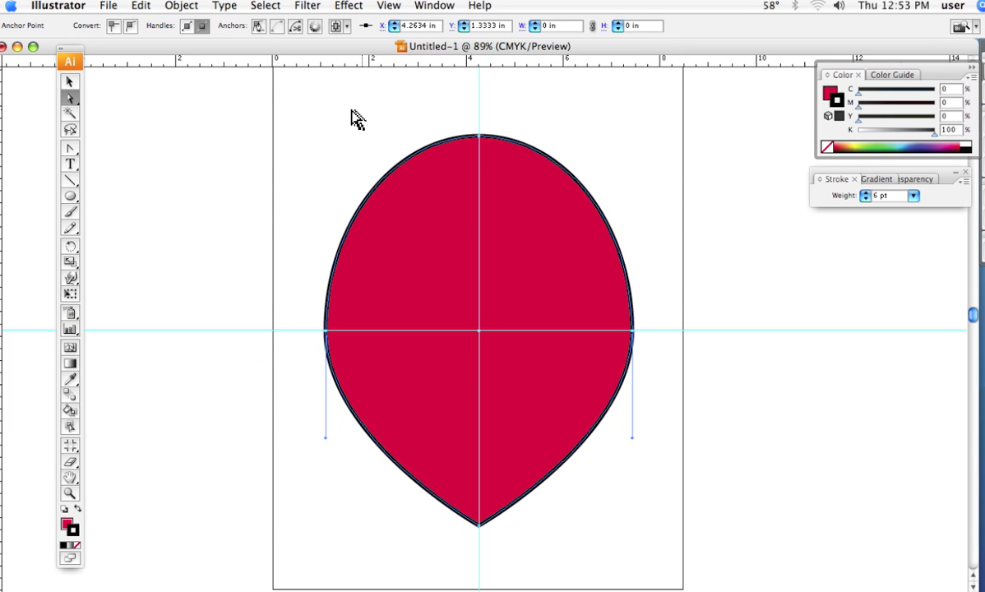
drag(323, 106, 665, 176)
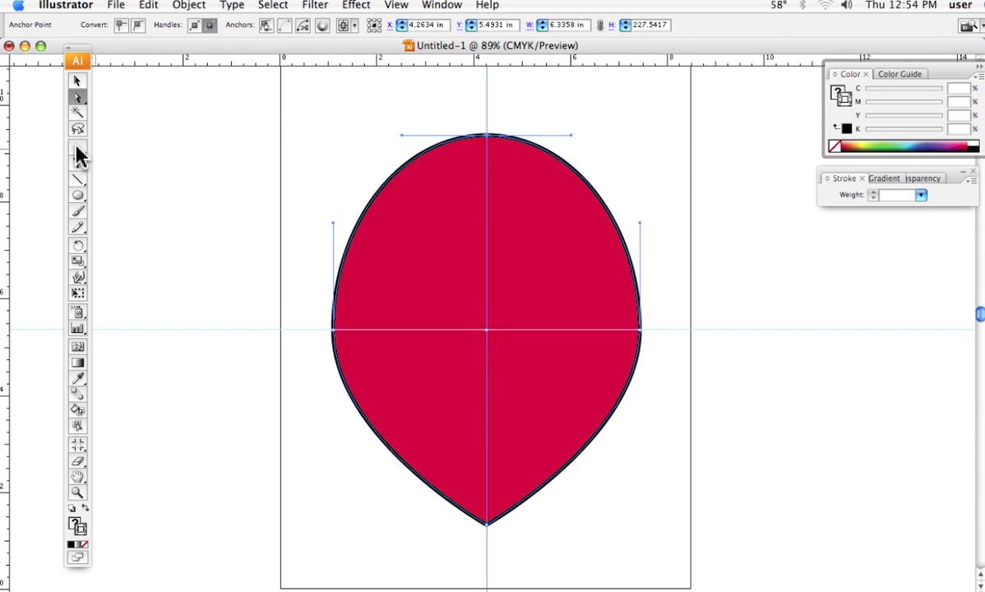
click(77, 150)
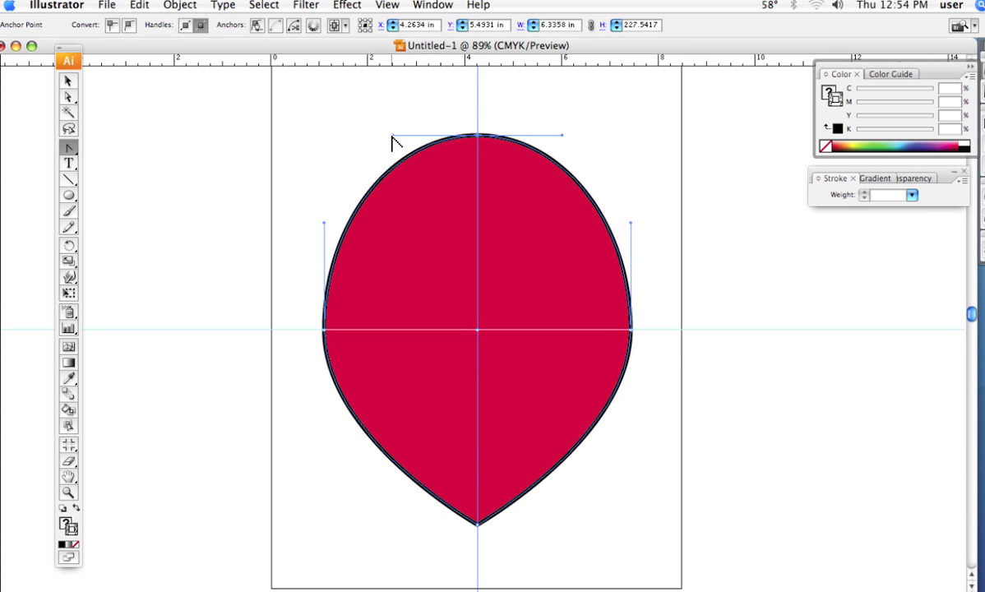
drag(392, 137, 277, 72)
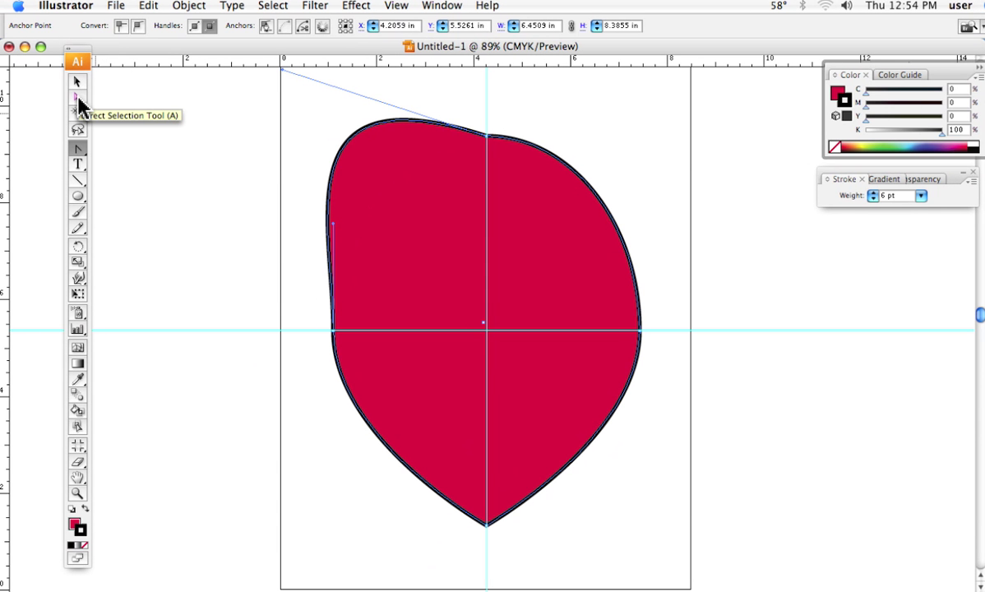
key(ctrl+z)
click(77, 97)
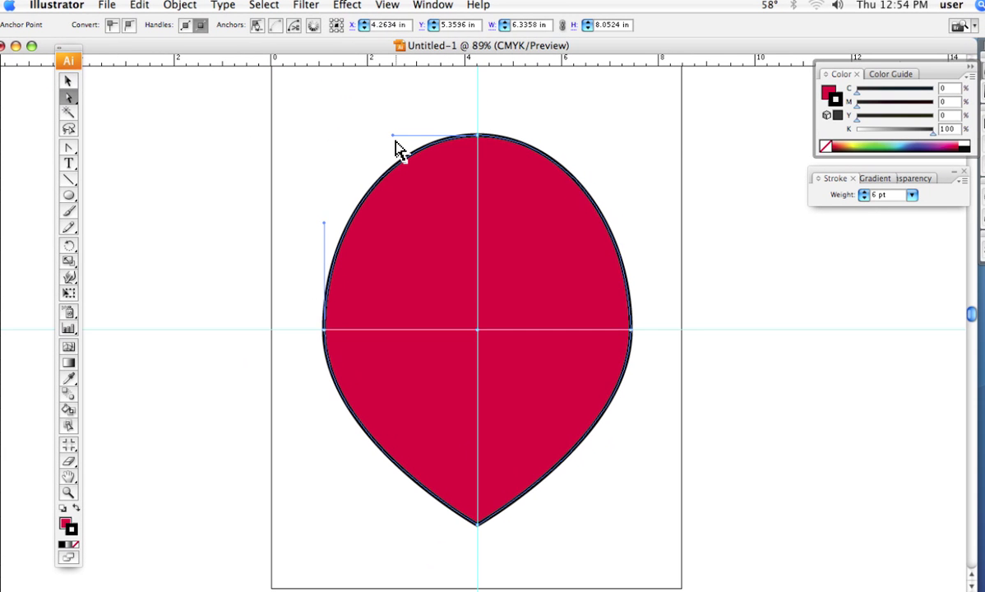
drag(392, 141, 262, 76)
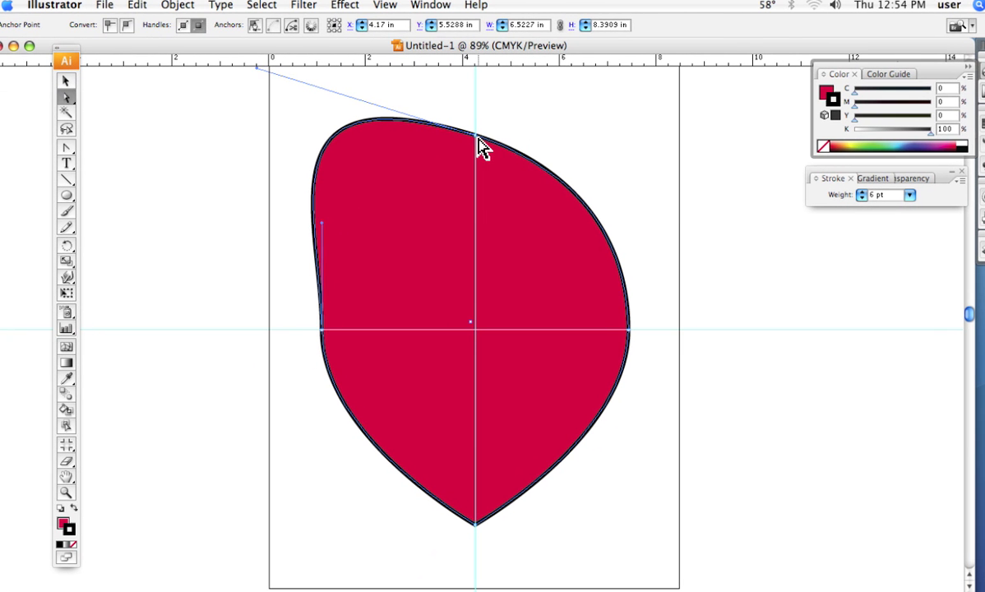
click(477, 140)
drag(452, 116, 491, 143)
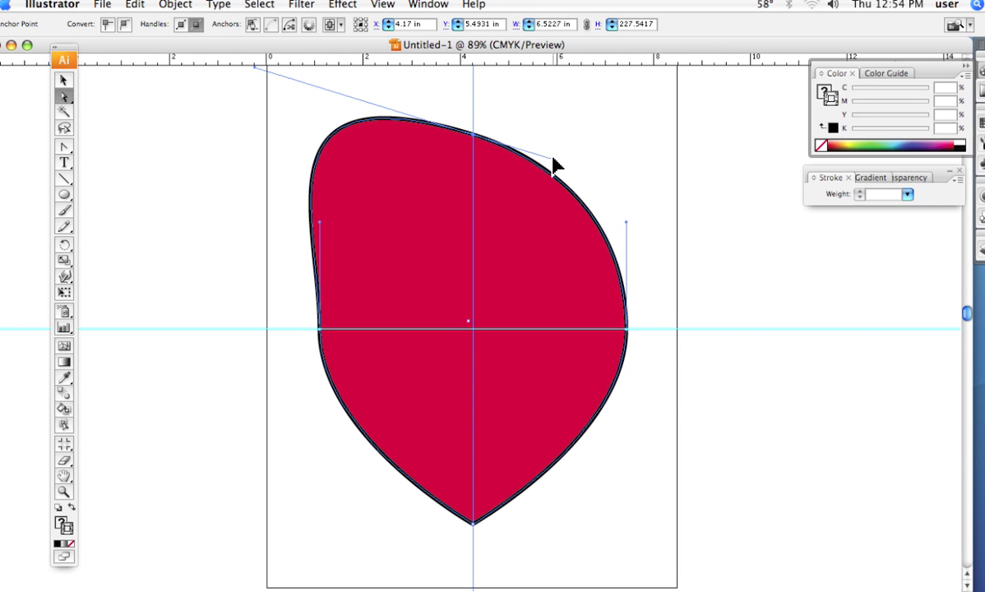
drag(557, 160, 638, 89)
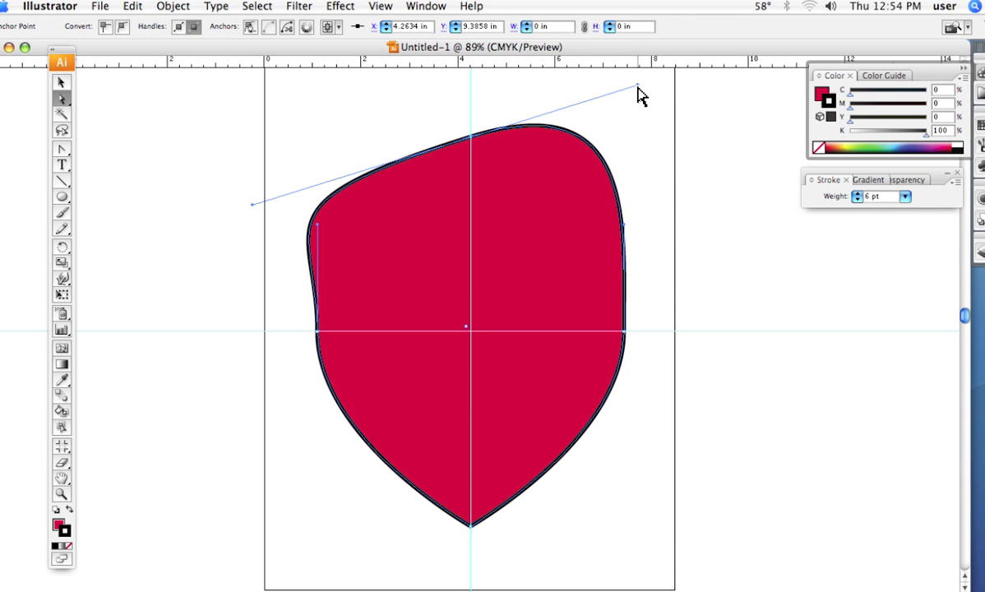
key(super+z)
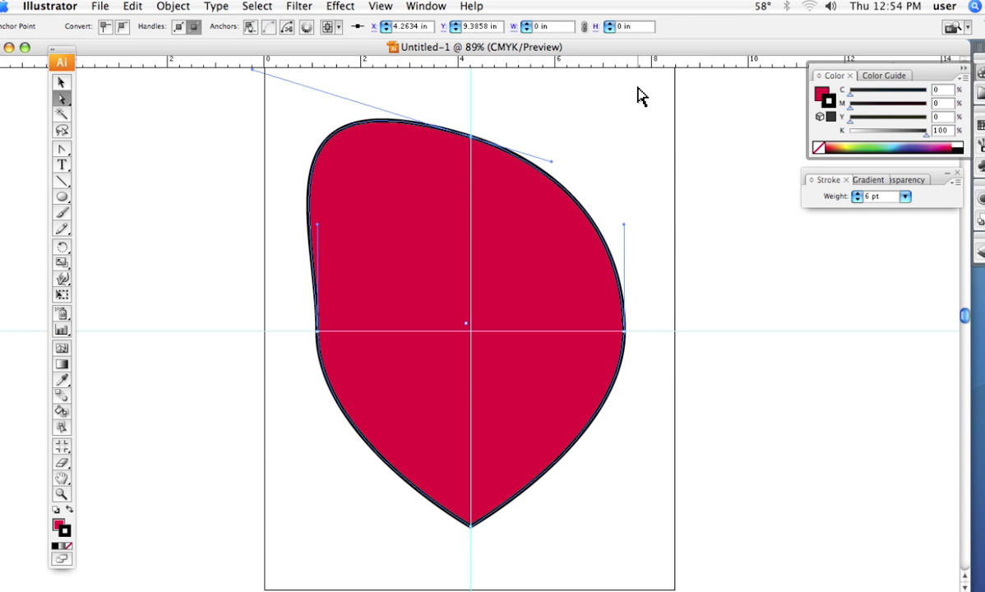
key(super+shift+b)
key(super+z)
key(super+shift+b)
click(76, 147)
drag(393, 141, 274, 76)
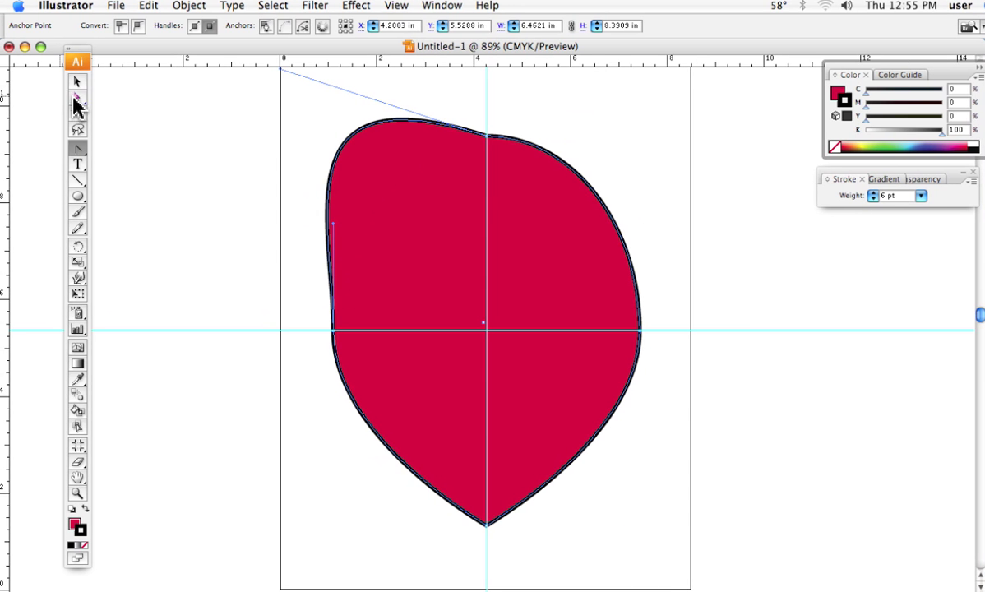
click(75, 97)
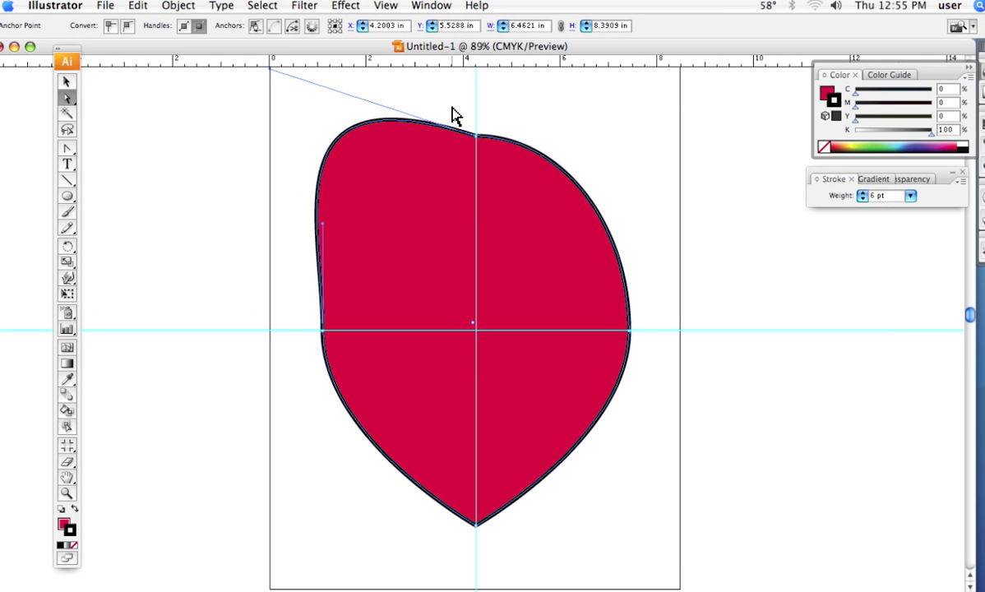
drag(452, 105, 495, 167)
Drag the top anchor's right handle up-right to form a matching right lobe, undoing a left-lobe tweak
drag(558, 136, 673, 145)
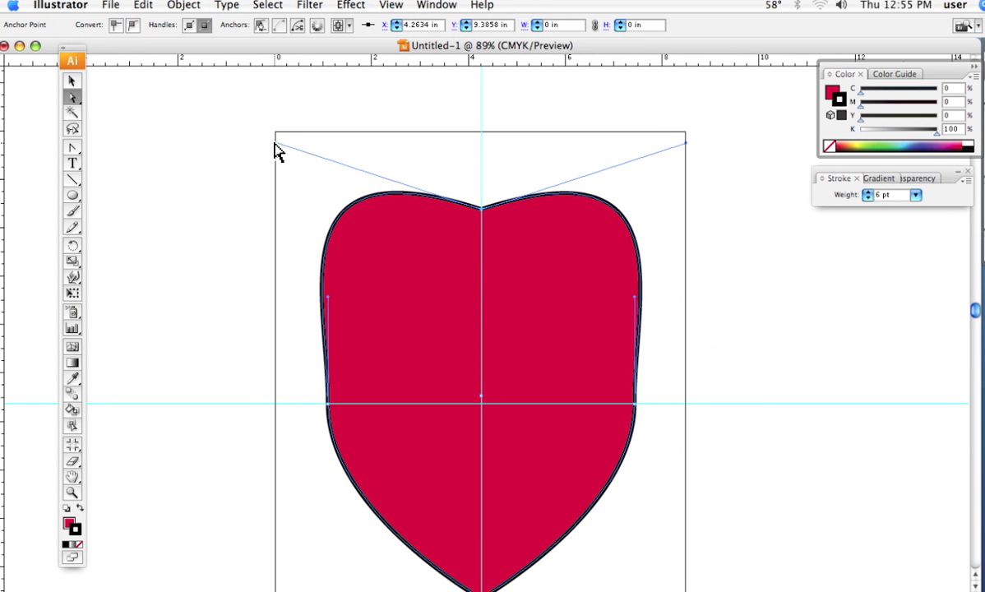
drag(275, 146, 296, 130)
key(super+z)
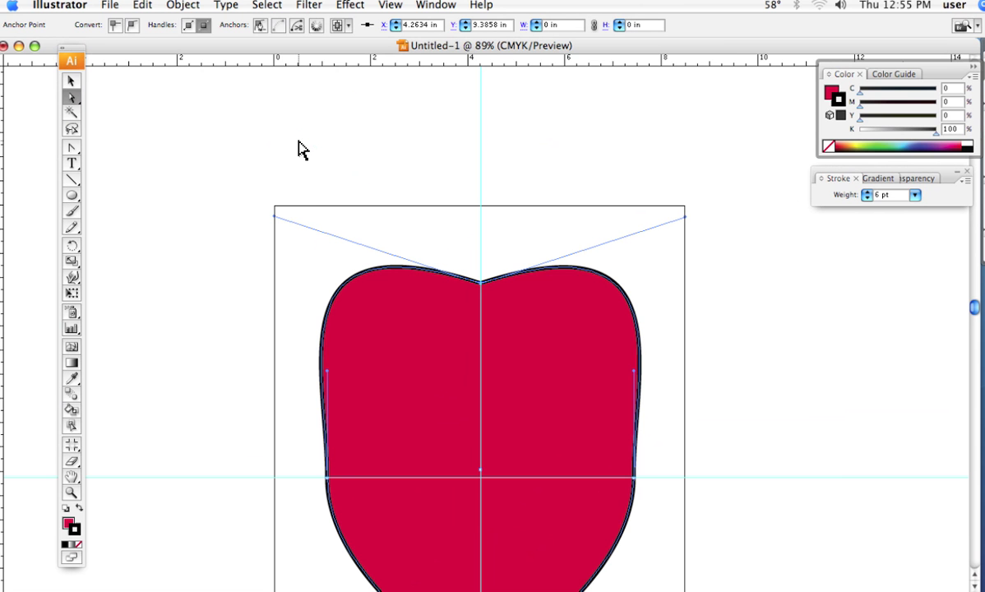
drag(440, 379, 327, 240)
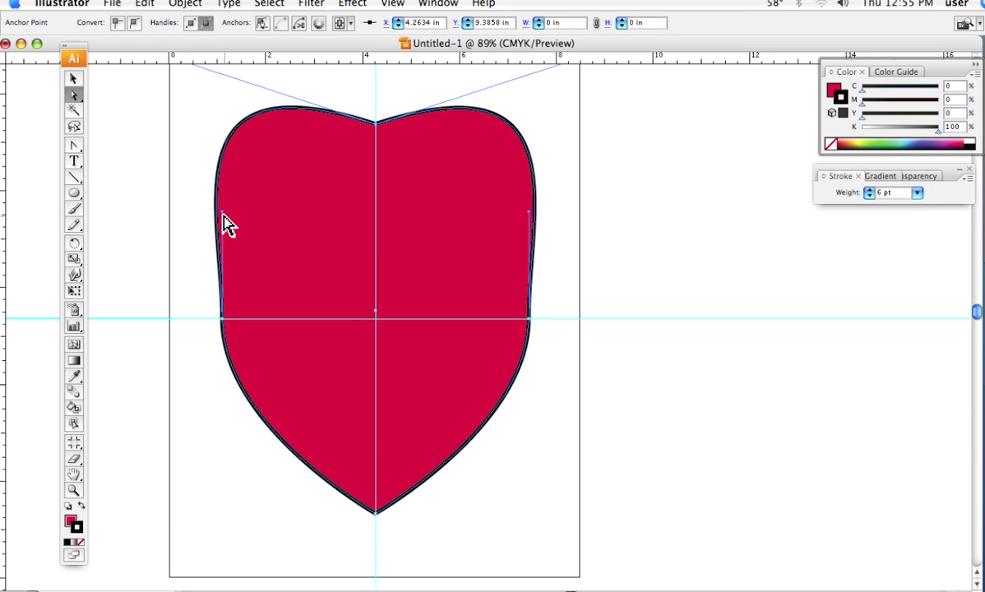
Drag the left and right side handles outward to round both sides, then zoom out
drag(222, 220, 172, 230)
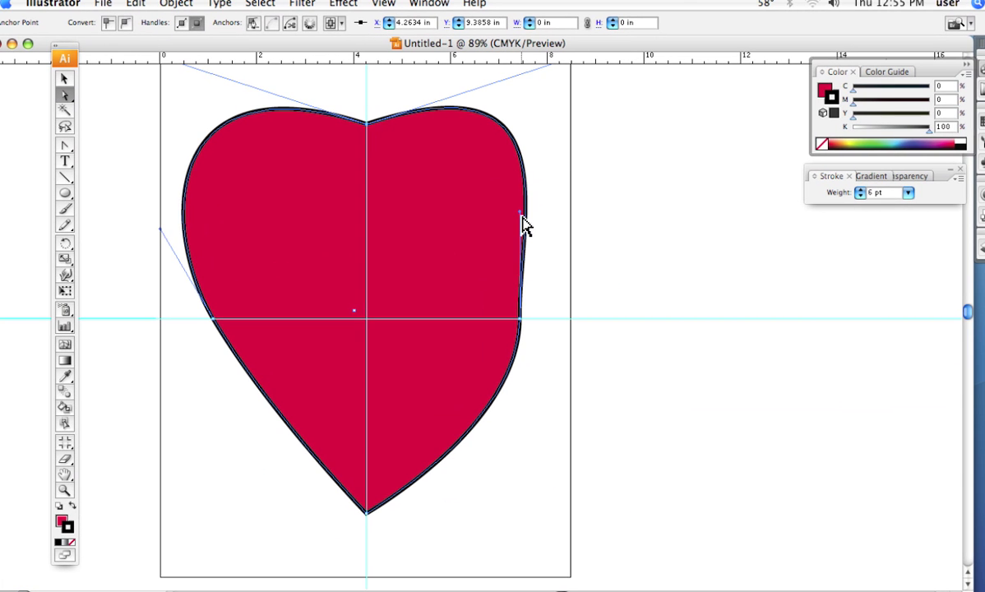
drag(521, 216, 570, 221)
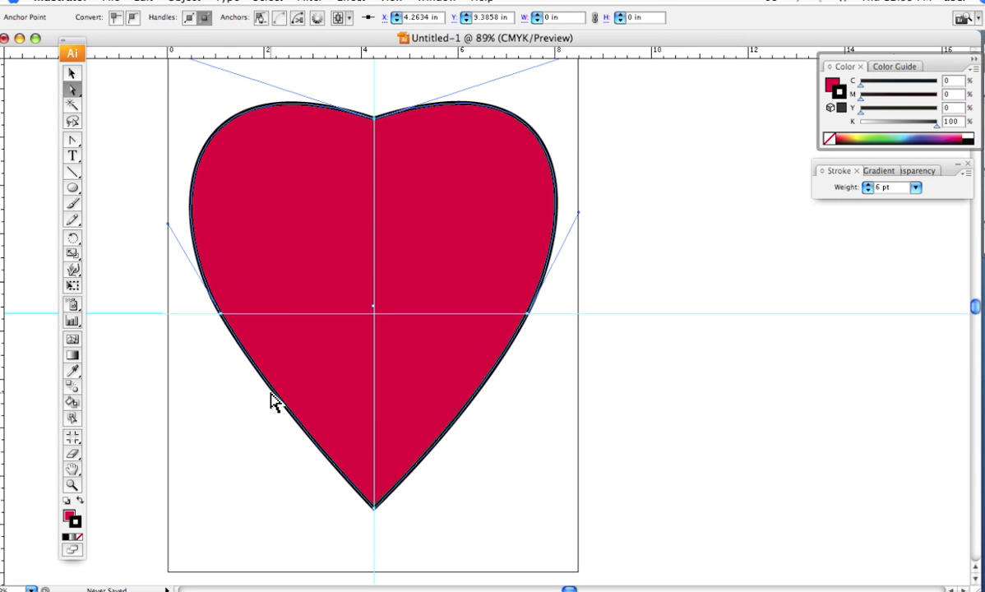
key(super+minus)
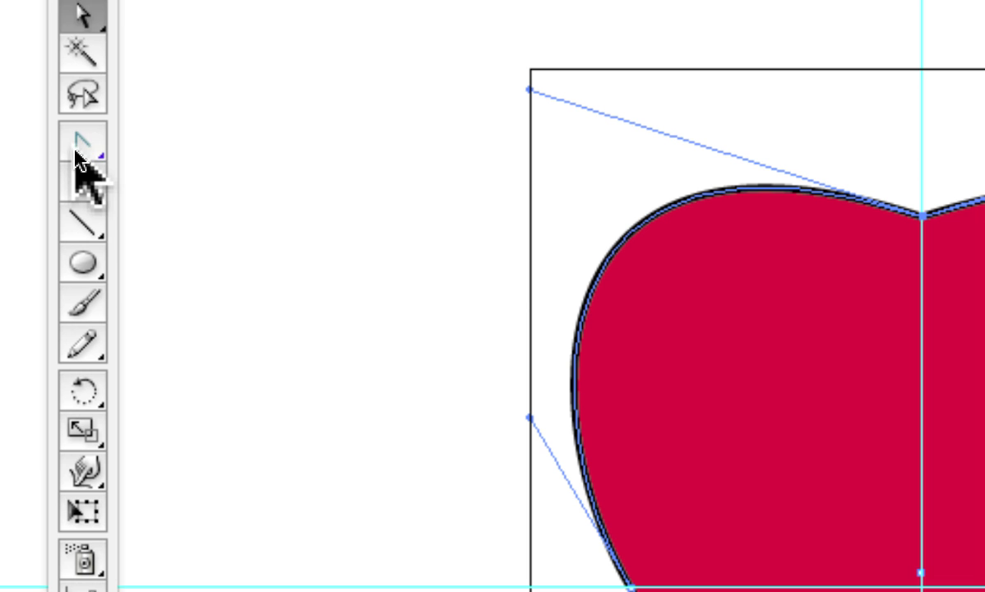
click(75, 151)
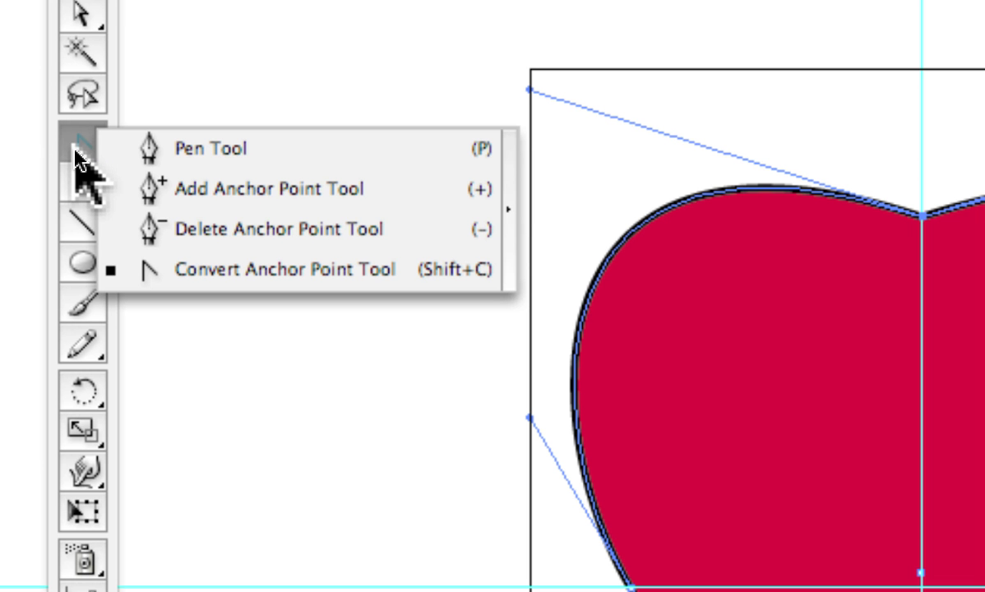